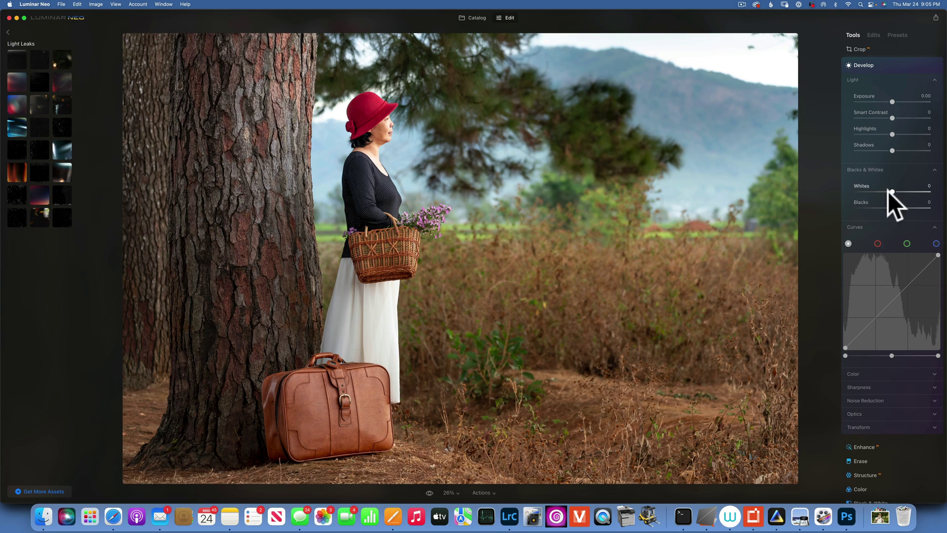
Collapse the Develop section so the woman-by-the-tree photo shows every editing tool.
{"action": "left_click", "coordinate": [866, 62]}
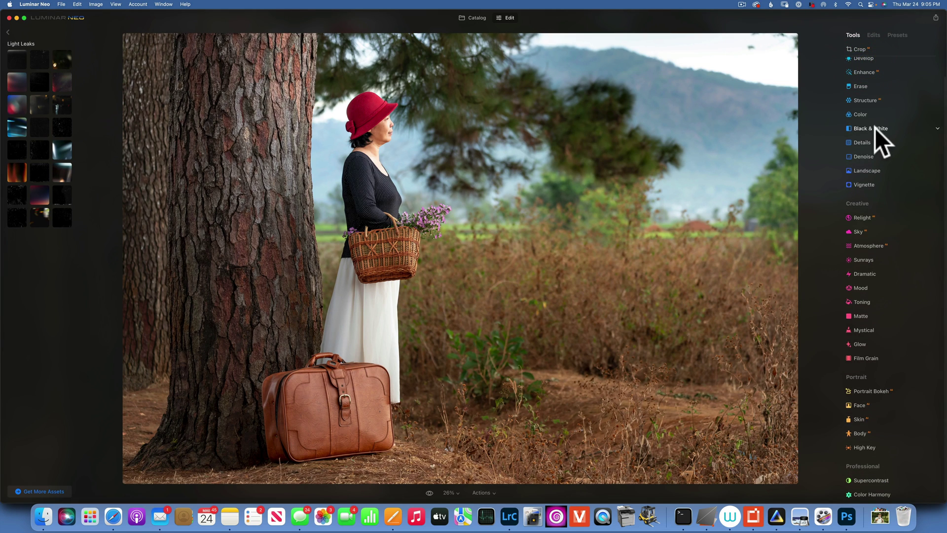
Convert to black and white with luminance Green -47, Cyan -81, Blue -66, Magenta 29.
{"action": "left_click", "coordinate": [875, 128]}
{"action": "left_click", "coordinate": [895, 155]}
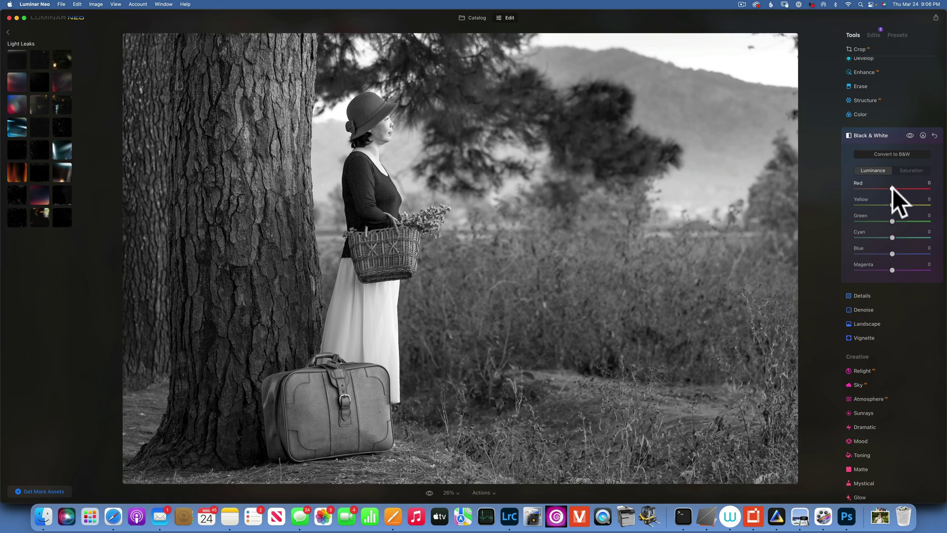
{"action": "left_click_drag", "start_coordinate": [893, 205], "coordinate": [862, 239]}
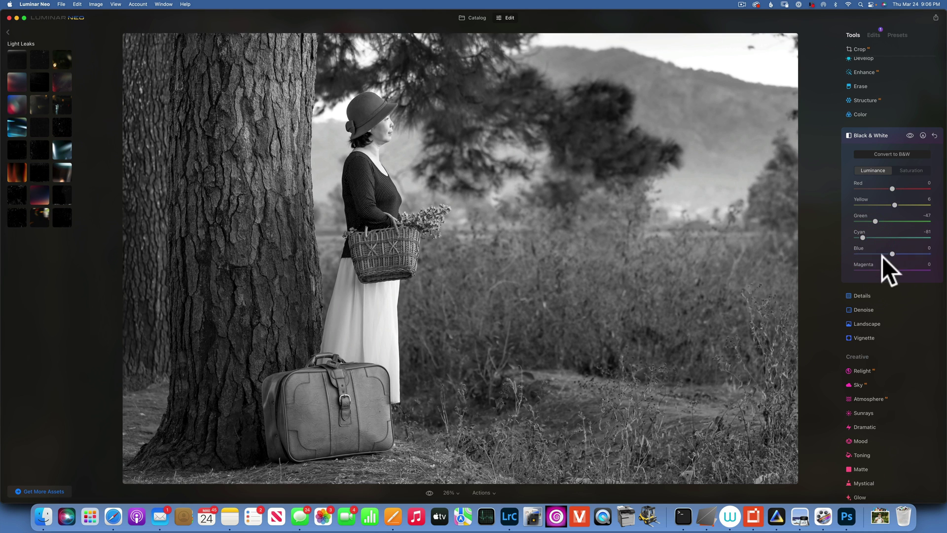
{"action": "left_click_drag", "start_coordinate": [895, 253], "coordinate": [904, 295]}
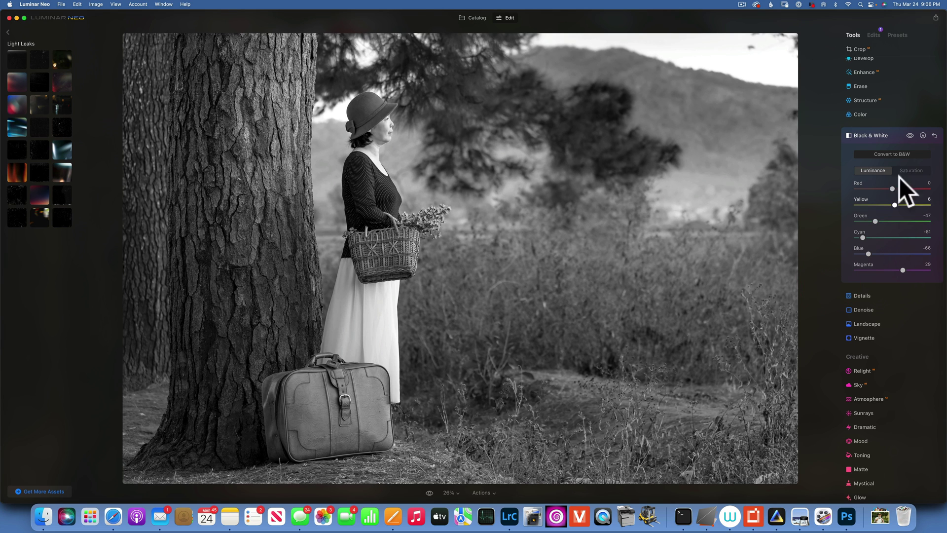
Crop the photo to a 4:5 ratio in landscape orientation and apply it.
{"action": "left_click", "coordinate": [860, 48]}
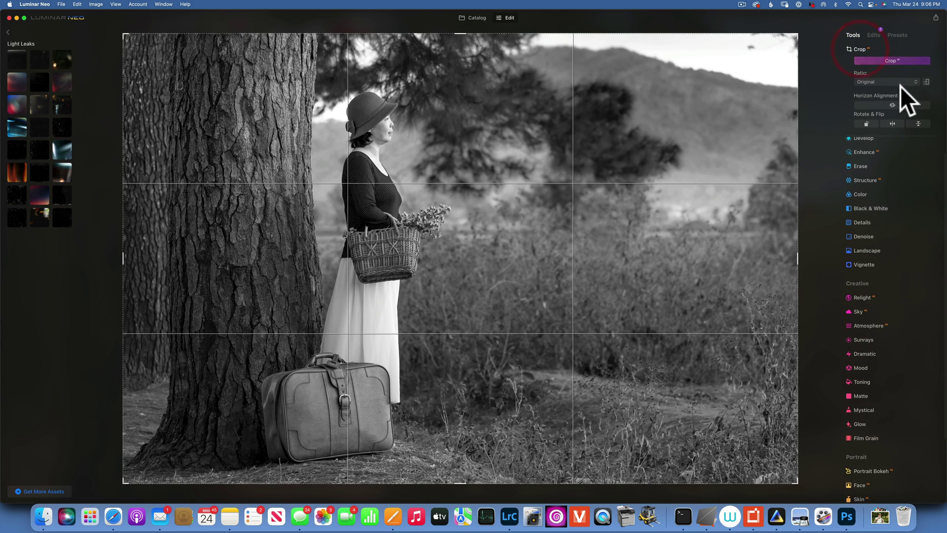
{"action": "left_click", "coordinate": [878, 81]}
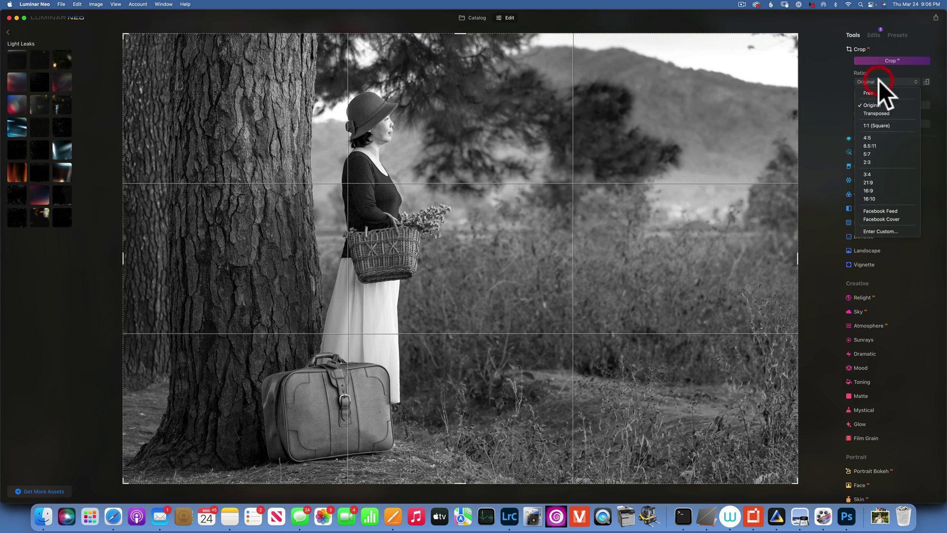
{"action": "left_click", "coordinate": [874, 137]}
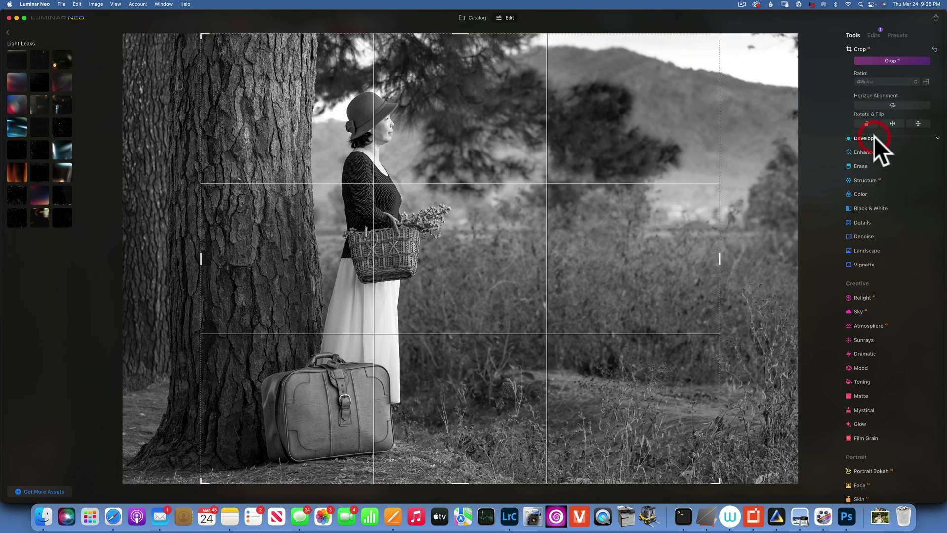
{"action": "left_click", "coordinate": [927, 82]}
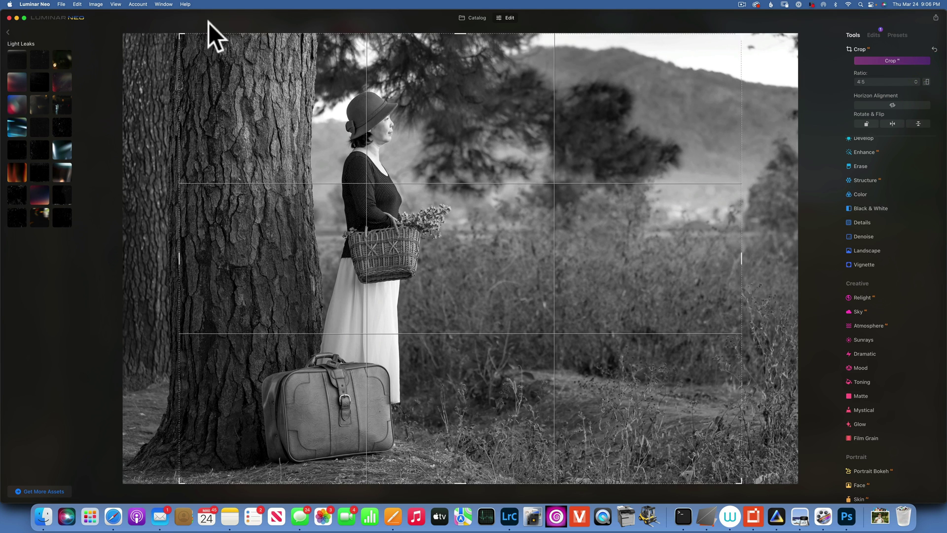
{"action": "left_click", "coordinate": [348, 122]}
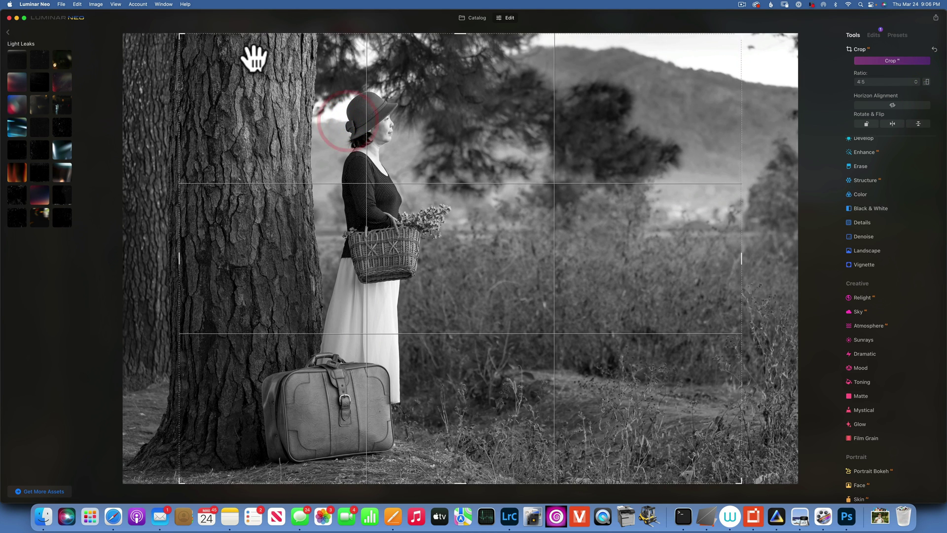
{"action": "key", "text": "Return"}
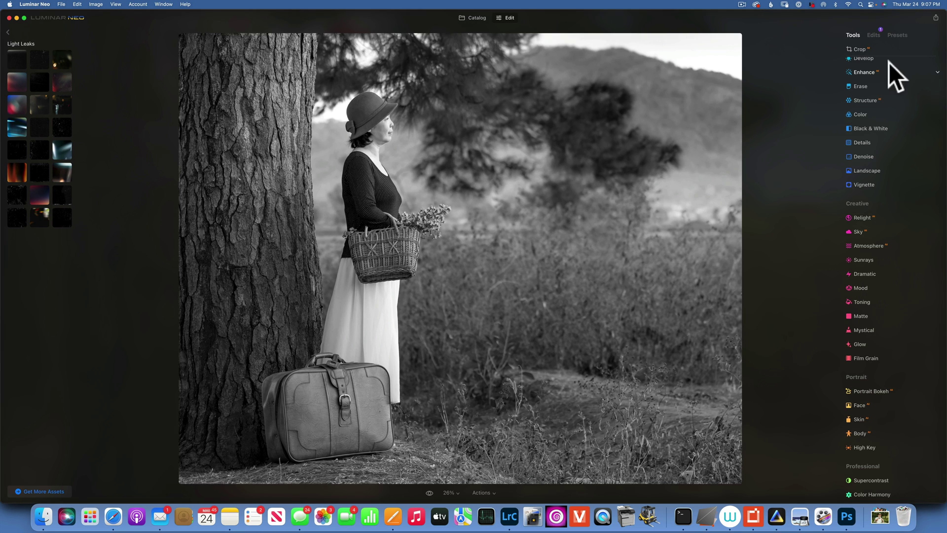
Set Develop exposure to -0.72, painted with a size-400 mask over the tree and bottom.
{"action": "scroll", "coordinate": [872, 58], "scroll_direction": "up", "scroll_amount": 1}
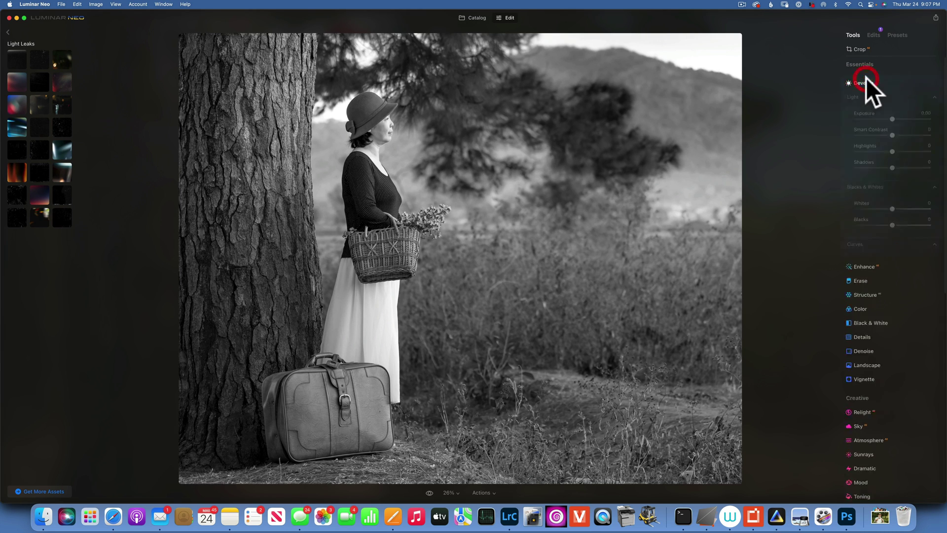
{"action": "left_click", "coordinate": [867, 78]}
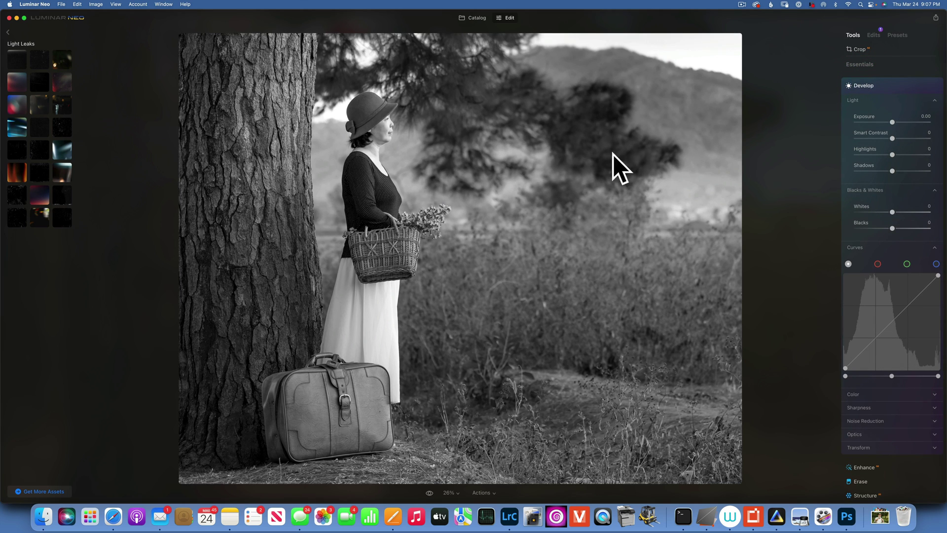
{"action": "left_click_drag", "start_coordinate": [892, 122], "coordinate": [886, 121]}
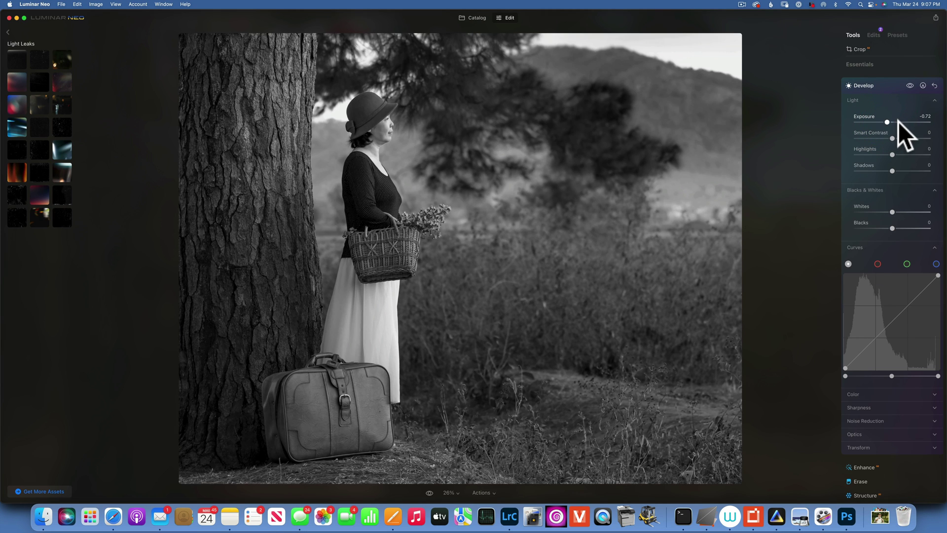
{"action": "left_click", "coordinate": [923, 85]}
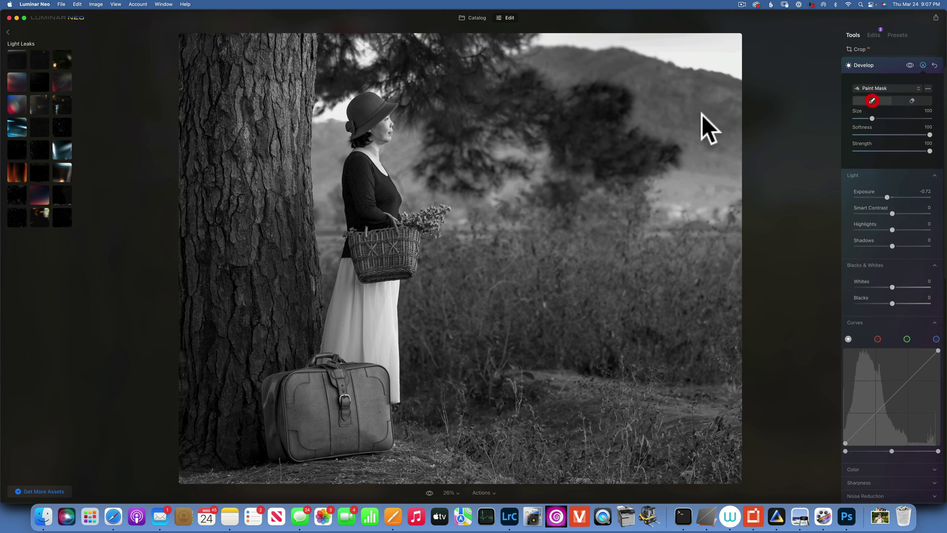
{"action": "left_click_drag", "start_coordinate": [874, 118], "coordinate": [930, 119]}
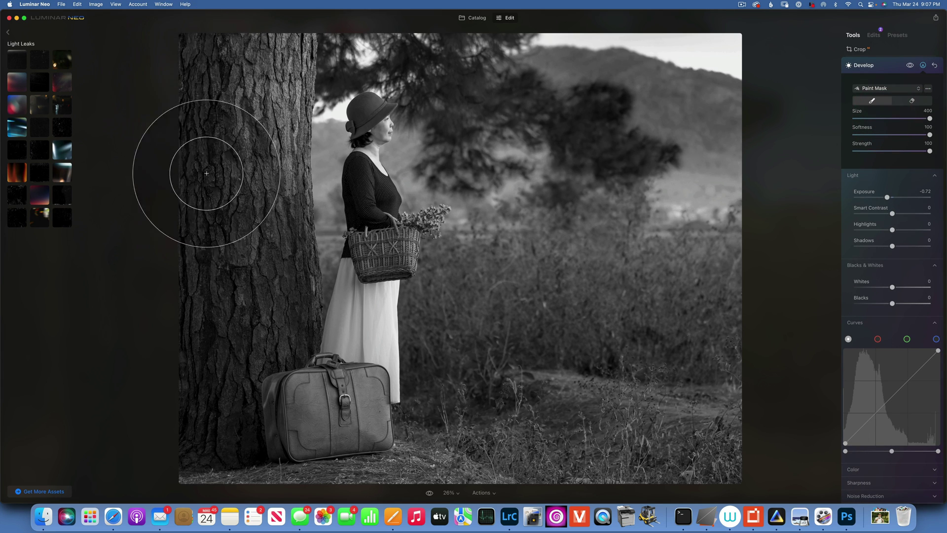
{"action": "mouse_move", "coordinate": [190, 446]}
{"action": "left_mouse_down"}
{"action": "mouse_move", "coordinate": [211, 459]}
{"action": "mouse_move", "coordinate": [481, 511]}
{"action": "mouse_move", "coordinate": [507, 486]}
{"action": "mouse_move", "coordinate": [635, 434]}
{"action": "mouse_move", "coordinate": [617, 448]}
{"action": "mouse_move", "coordinate": [546, 423]}
{"action": "mouse_move", "coordinate": [671, 457]}
{"action": "mouse_move", "coordinate": [591, 423]}
{"action": "mouse_move", "coordinate": [687, 433]}
{"action": "mouse_move", "coordinate": [842, 351]}
{"action": "left_mouse_up"}
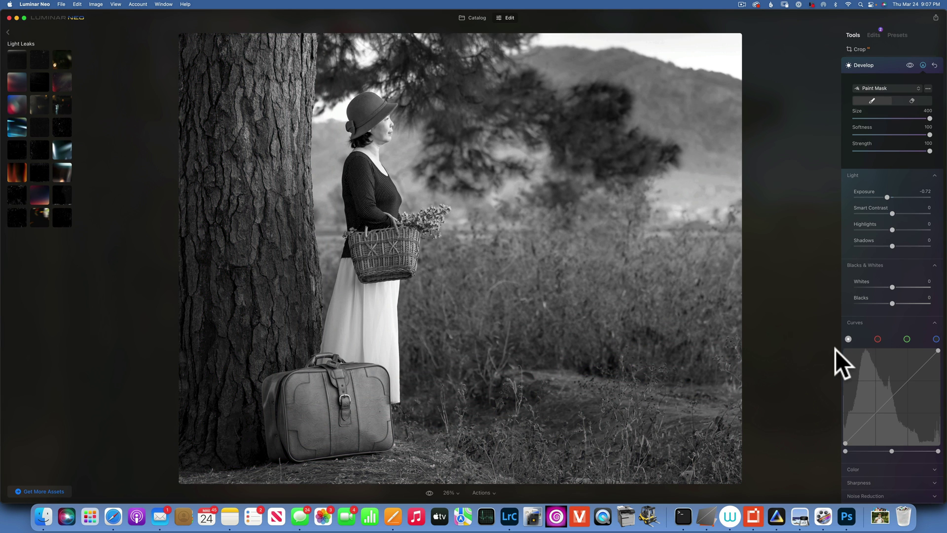
Compare against the original colour photo and back, then collapse Develop.
{"action": "left_click", "coordinate": [431, 492]}
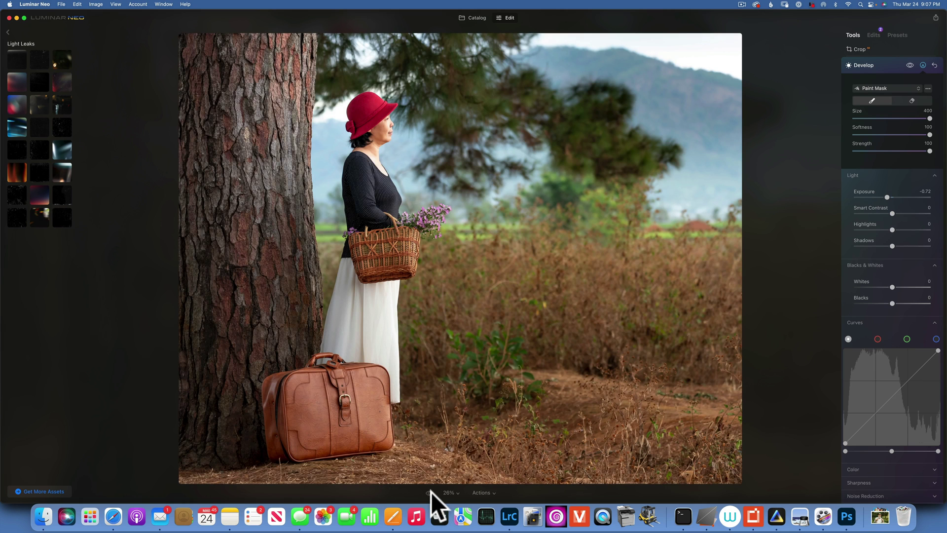
{"action": "left_click", "coordinate": [431, 493]}
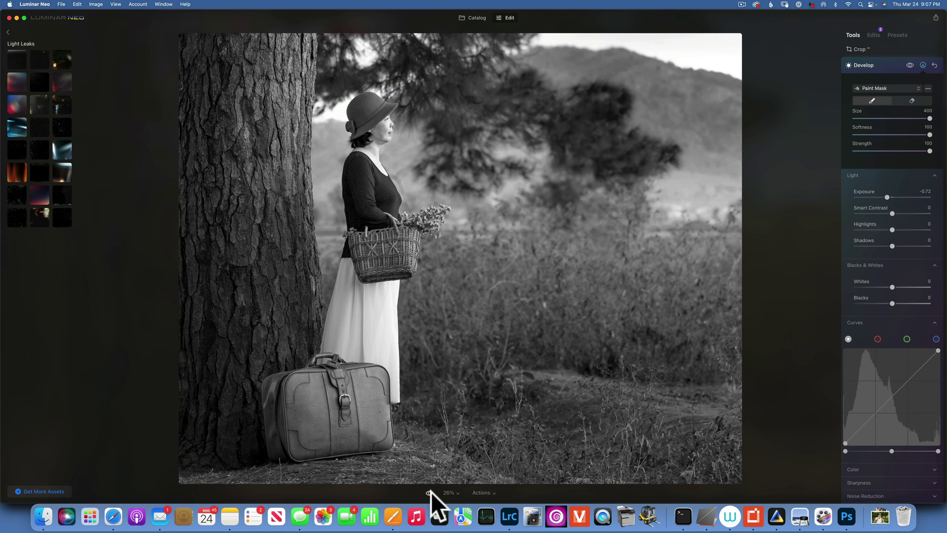
{"action": "left_click", "coordinate": [863, 65]}
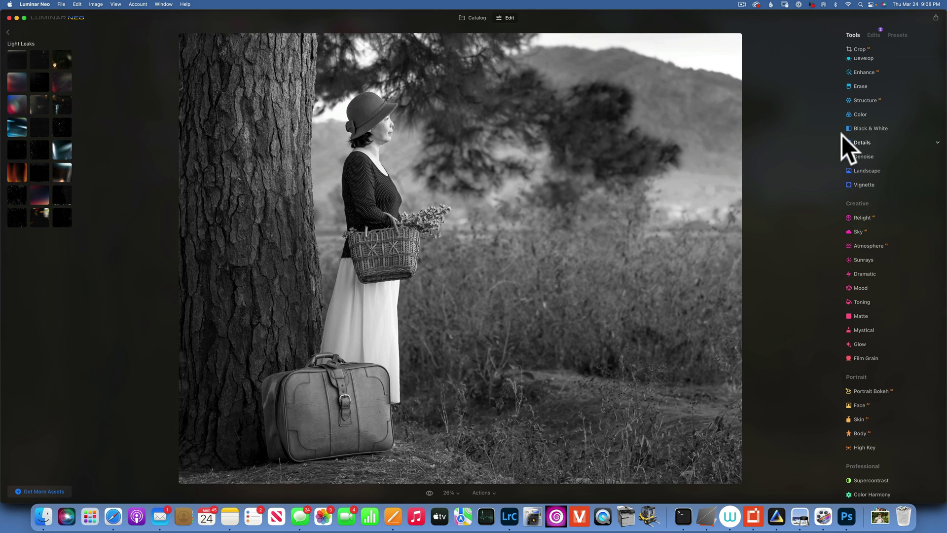
Add an erasing paint mask to Black & White and zoom to 100% on the hat.
{"action": "left_click", "coordinate": [877, 36]}
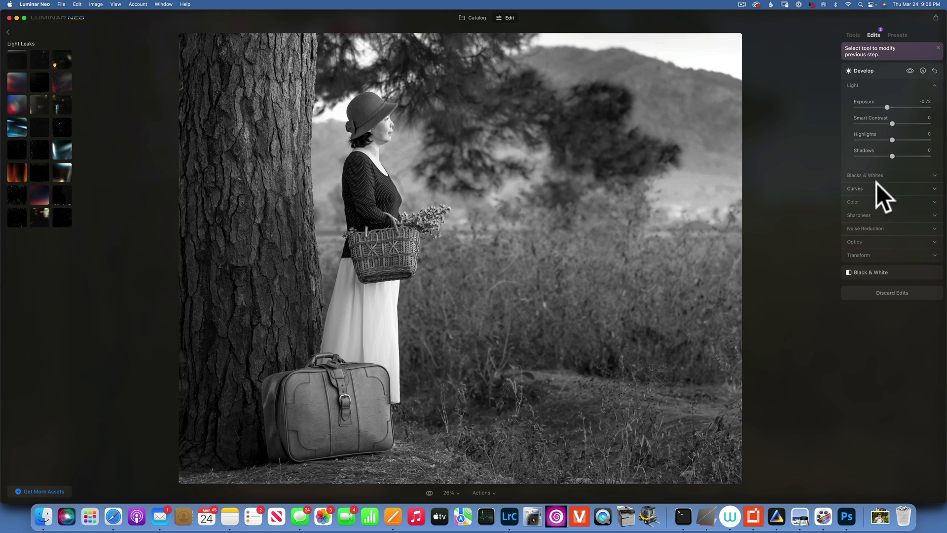
{"action": "left_click", "coordinate": [877, 273]}
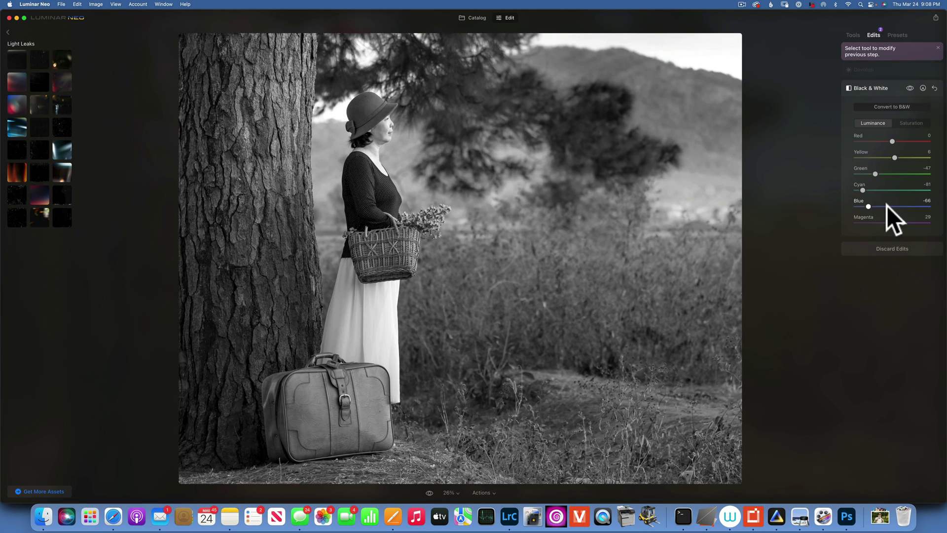
{"action": "left_click", "coordinate": [923, 87]}
{"action": "left_click", "coordinate": [916, 123]}
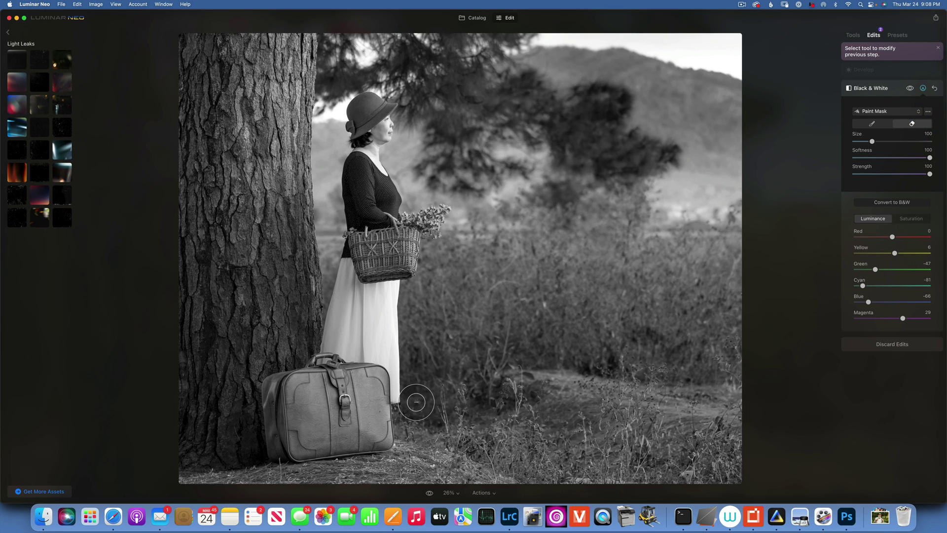
{"action": "left_click", "coordinate": [452, 491]}
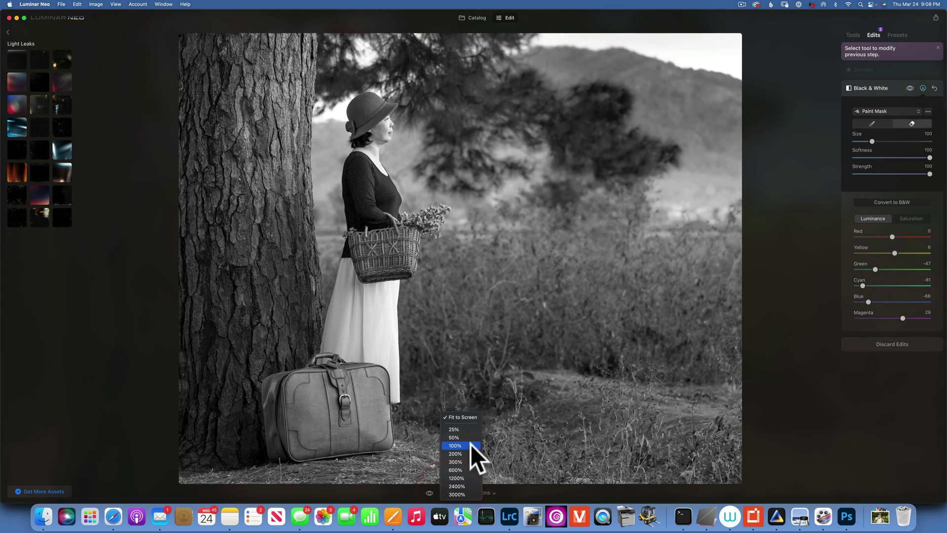
{"action": "left_click", "coordinate": [473, 447]}
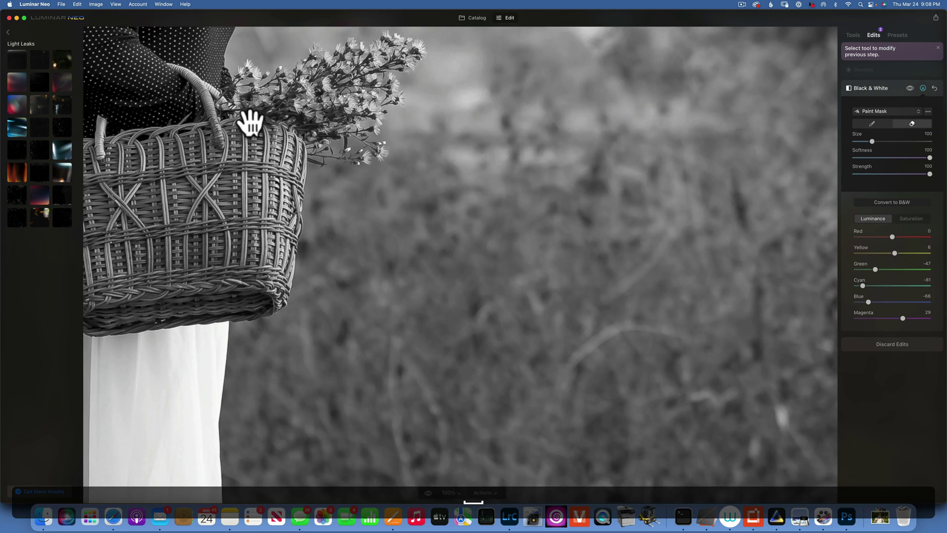
{"action": "left_click_drag", "start_coordinate": [250, 120], "coordinate": [543, 464]}
{"action": "left_click_drag", "start_coordinate": [503, 146], "coordinate": [465, 332]}
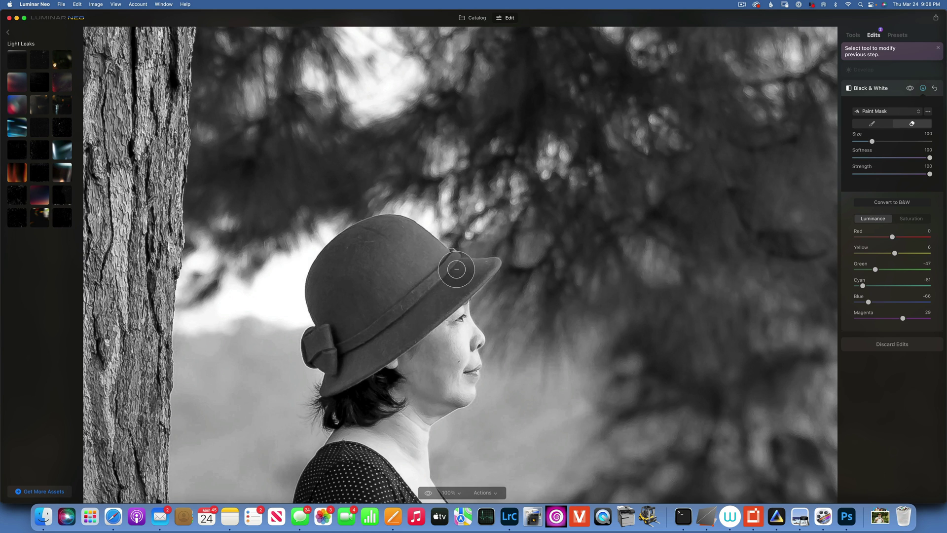
Set the erase brush softness to 19 and its size to 28.
{"action": "left_click", "coordinate": [930, 158]}
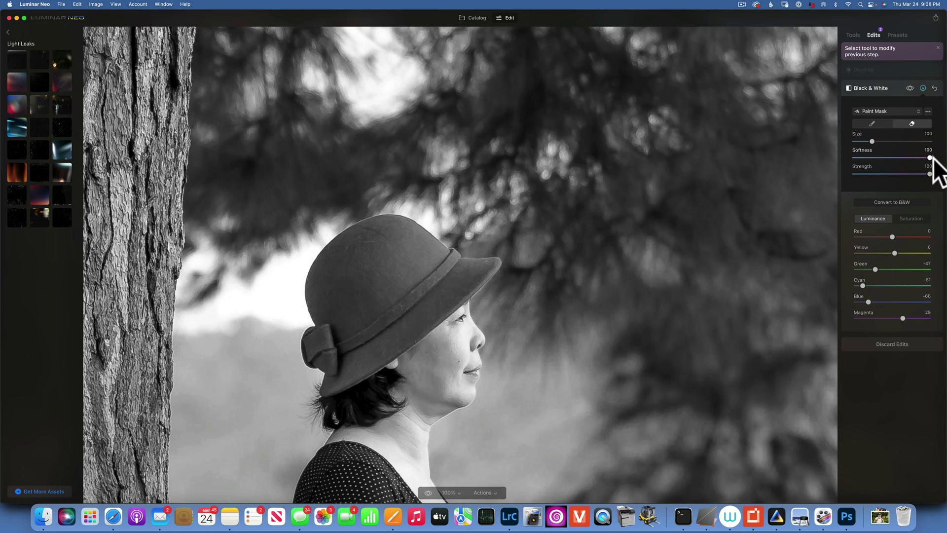
{"action": "left_click_drag", "start_coordinate": [931, 157], "coordinate": [853, 155]}
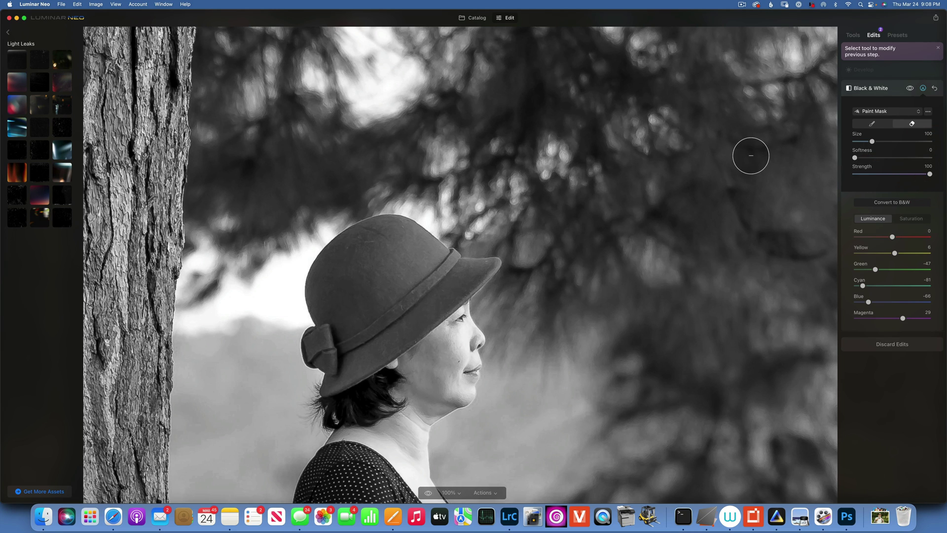
{"action": "left_click_drag", "start_coordinate": [855, 158], "coordinate": [869, 157]}
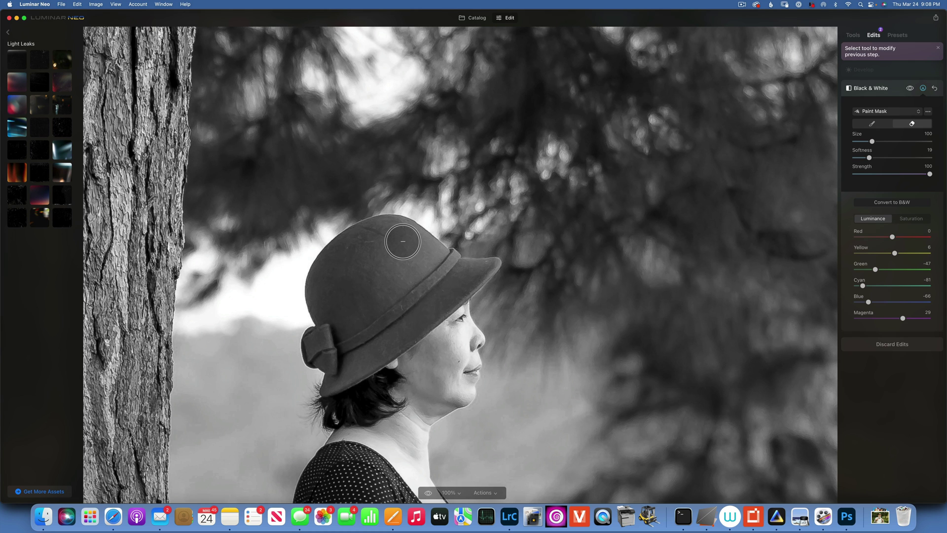
{"action": "key", "text": "bracketleft"}
{"action": "key", "text": "bracketleft"}
{"action": "key", "text": "bracketleft"}
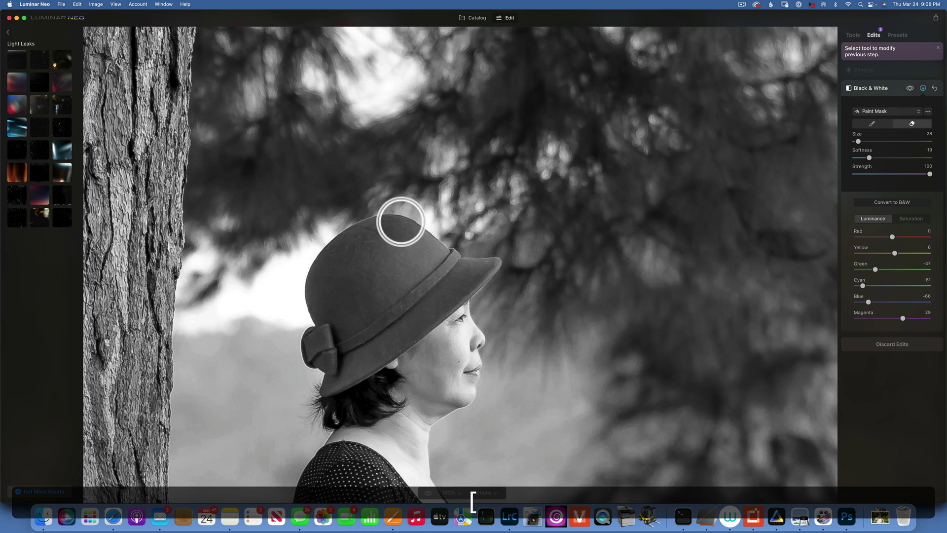
Erase the mask along the hat's top edge, outline and brim, then enlarge the brush to 100.
{"action": "mouse_move", "coordinate": [399, 218]}
{"action": "left_mouse_down"}
{"action": "mouse_move", "coordinate": [355, 226]}
{"action": "mouse_move", "coordinate": [319, 258]}
{"action": "mouse_move", "coordinate": [311, 294]}
{"action": "mouse_move", "coordinate": [322, 327]}
{"action": "left_mouse_up"}
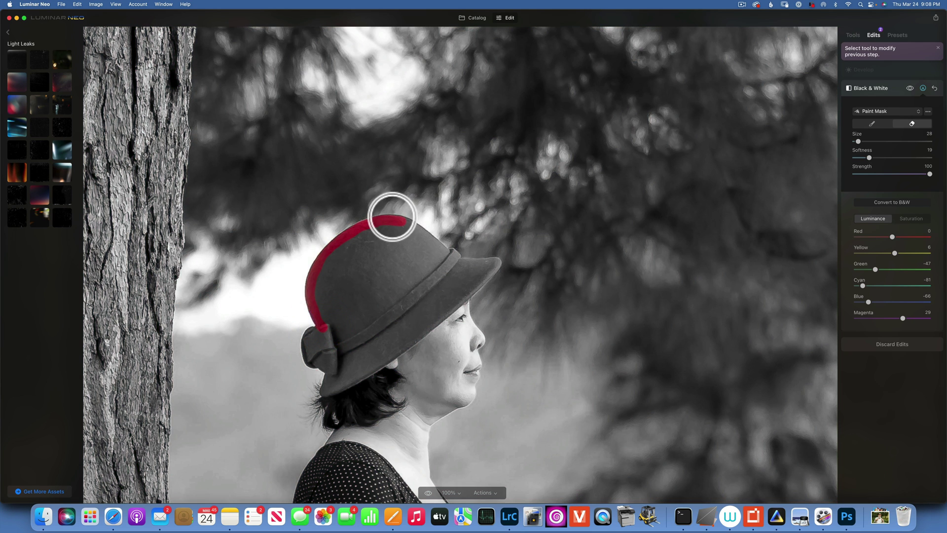
{"action": "mouse_move", "coordinate": [385, 220]}
{"action": "left_mouse_down"}
{"action": "mouse_move", "coordinate": [464, 261]}
{"action": "mouse_move", "coordinate": [538, 252]}
{"action": "mouse_move", "coordinate": [495, 262]}
{"action": "mouse_move", "coordinate": [430, 326]}
{"action": "left_mouse_up"}
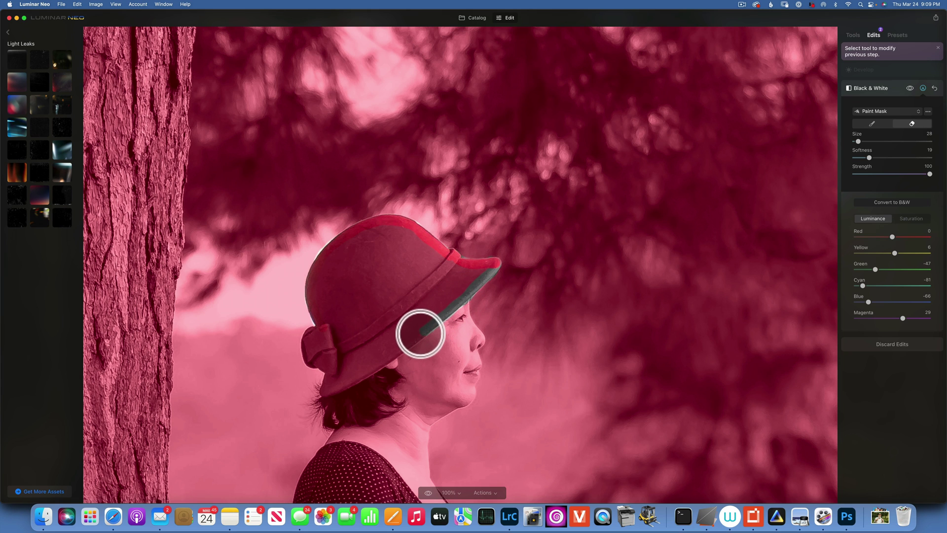
{"action": "mouse_move", "coordinate": [420, 334]}
{"action": "left_mouse_down"}
{"action": "mouse_move", "coordinate": [470, 262]}
{"action": "mouse_move", "coordinate": [483, 267]}
{"action": "mouse_move", "coordinate": [396, 351]}
{"action": "mouse_move", "coordinate": [325, 391]}
{"action": "mouse_move", "coordinate": [329, 367]}
{"action": "mouse_move", "coordinate": [307, 352]}
{"action": "mouse_move", "coordinate": [307, 335]}
{"action": "mouse_move", "coordinate": [322, 326]}
{"action": "mouse_move", "coordinate": [308, 297]}
{"action": "left_mouse_up"}
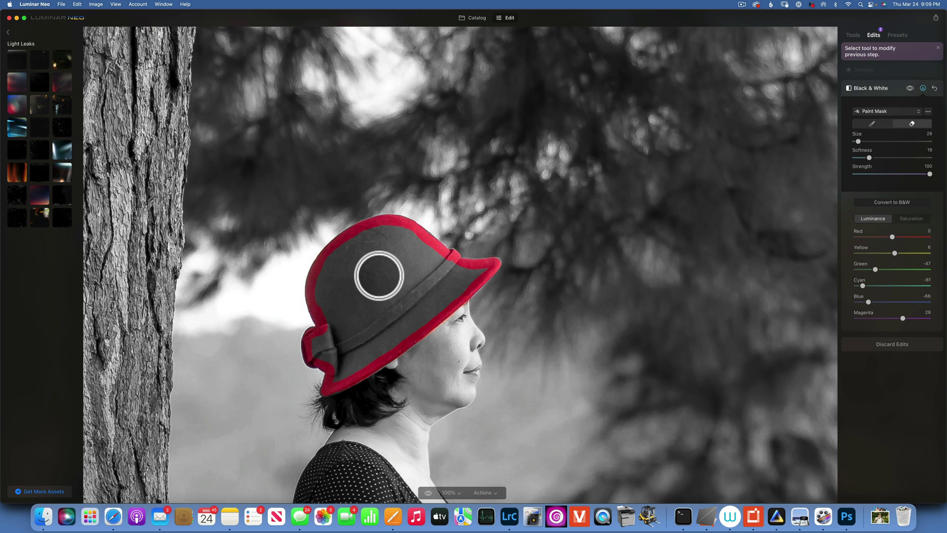
{"action": "key", "text": "bracketright"}
{"action": "key", "text": "bracketright"}
{"action": "key", "text": "bracketright"}
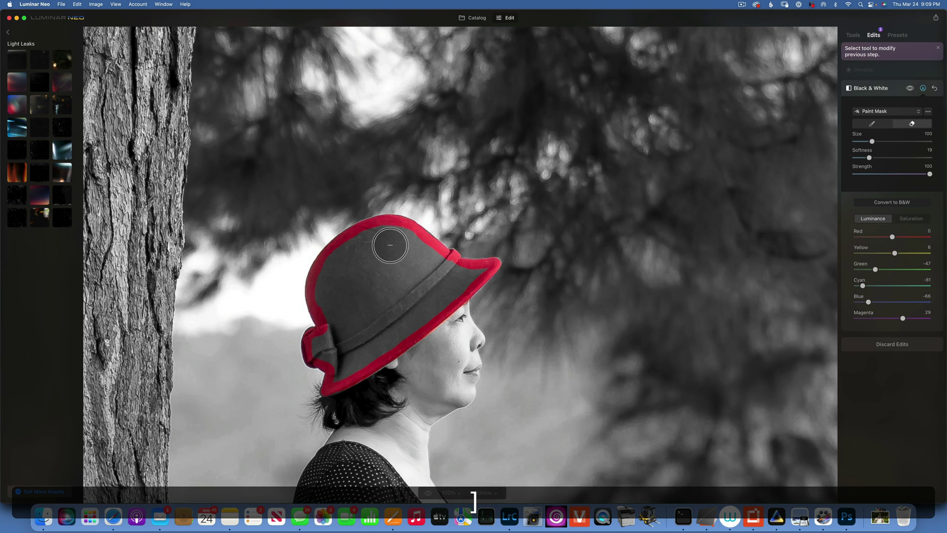
Erase the mask across the hat crown, bow and brim, finishing with brush size 34.
{"action": "mouse_move", "coordinate": [391, 245]}
{"action": "left_mouse_down"}
{"action": "mouse_move", "coordinate": [333, 264]}
{"action": "mouse_move", "coordinate": [325, 285]}
{"action": "mouse_move", "coordinate": [333, 359]}
{"action": "mouse_move", "coordinate": [347, 357]}
{"action": "mouse_move", "coordinate": [342, 367]}
{"action": "mouse_move", "coordinate": [386, 344]}
{"action": "mouse_move", "coordinate": [466, 279]}
{"action": "mouse_move", "coordinate": [424, 272]}
{"action": "mouse_move", "coordinate": [416, 254]}
{"action": "mouse_move", "coordinate": [433, 268]}
{"action": "mouse_move", "coordinate": [407, 247]}
{"action": "mouse_move", "coordinate": [391, 279]}
{"action": "mouse_move", "coordinate": [353, 304]}
{"action": "mouse_move", "coordinate": [353, 291]}
{"action": "mouse_move", "coordinate": [362, 312]}
{"action": "mouse_move", "coordinate": [387, 312]}
{"action": "mouse_move", "coordinate": [416, 285]}
{"action": "mouse_move", "coordinate": [370, 313]}
{"action": "mouse_move", "coordinate": [394, 286]}
{"action": "left_mouse_up"}
{"action": "key", "text": "bracketleft"}
{"action": "key", "text": "bracketleft"}
{"action": "key", "text": "bracketleft"}
{"action": "key", "text": "bracketleft"}
{"action": "key", "text": "bracketleft"}
{"action": "key", "text": "bracketleft"}
{"action": "key", "text": "bracketleft"}
{"action": "key", "text": "bracketleft"}
{"action": "key", "text": "bracketleft"}
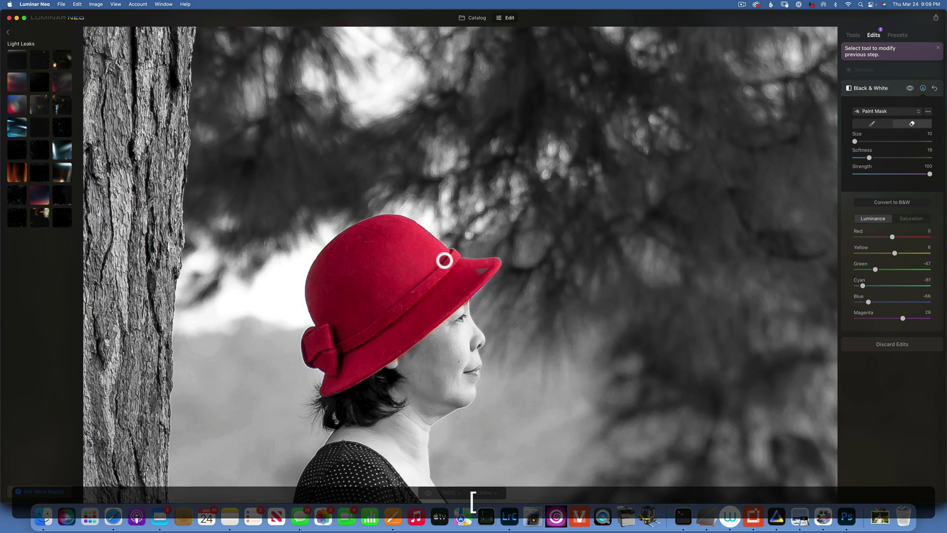
{"action": "key", "text": "bracketright"}
{"action": "key", "text": "bracketright"}
{"action": "key", "text": "bracketright"}
{"action": "key", "text": "bracketright"}
{"action": "key", "text": "bracketright"}
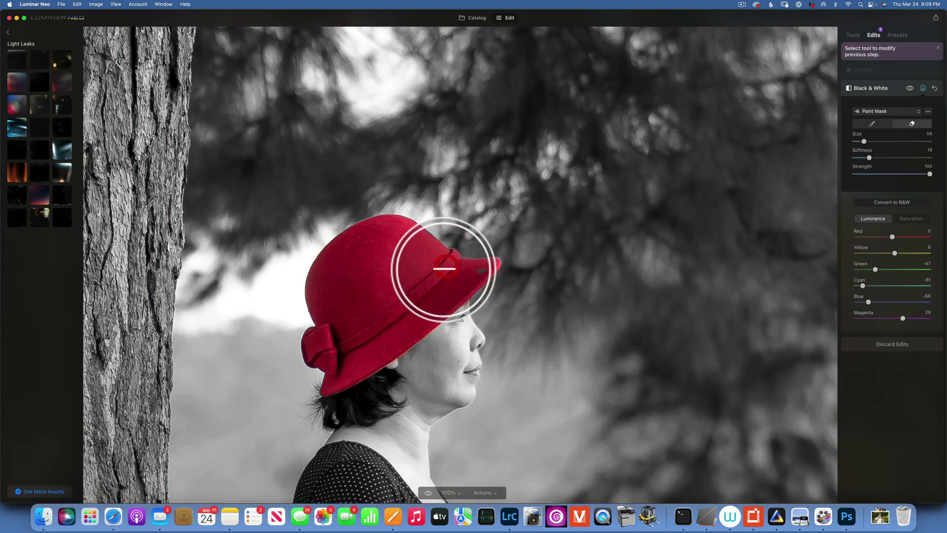
{"action": "key", "text": "bracketleft"}
{"action": "key", "text": "bracketleft"}
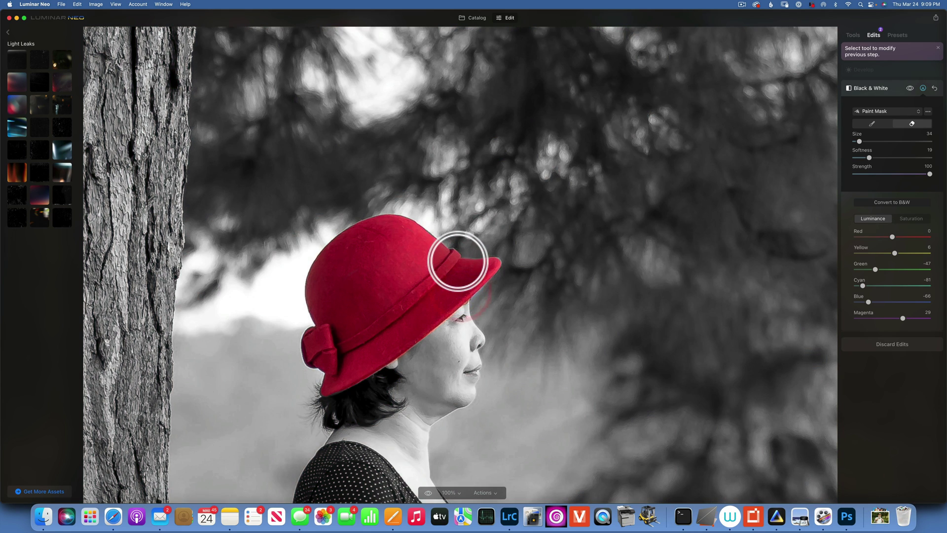
{"action": "left_click_drag", "start_coordinate": [460, 261], "coordinate": [412, 274]}
{"action": "left_click_drag", "start_coordinate": [321, 391], "coordinate": [332, 387]}
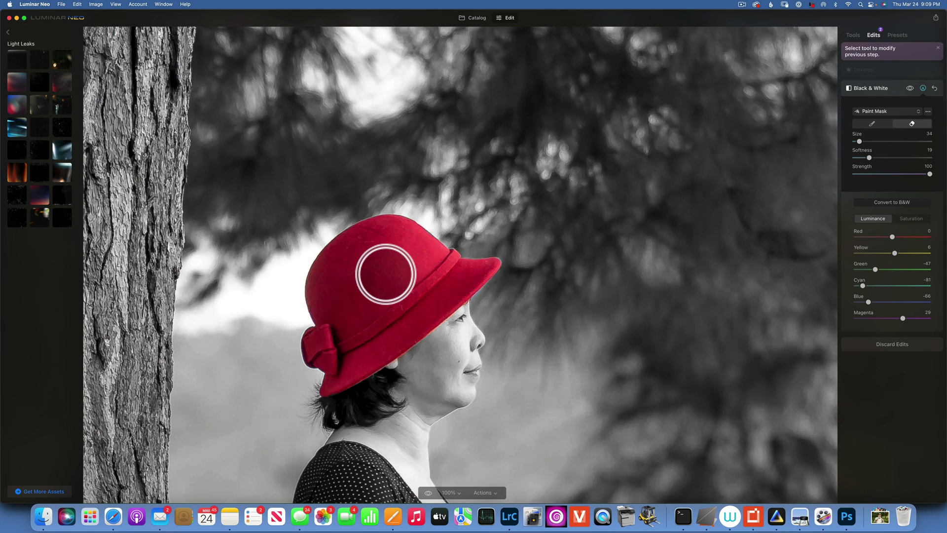
{"action": "mouse_move", "coordinate": [486, 265]}
{"action": "left_mouse_down"}
{"action": "mouse_move", "coordinate": [440, 258]}
{"action": "mouse_move", "coordinate": [450, 253]}
{"action": "mouse_move", "coordinate": [441, 272]}
{"action": "mouse_move", "coordinate": [482, 276]}
{"action": "mouse_move", "coordinate": [464, 289]}
{"action": "left_mouse_up"}
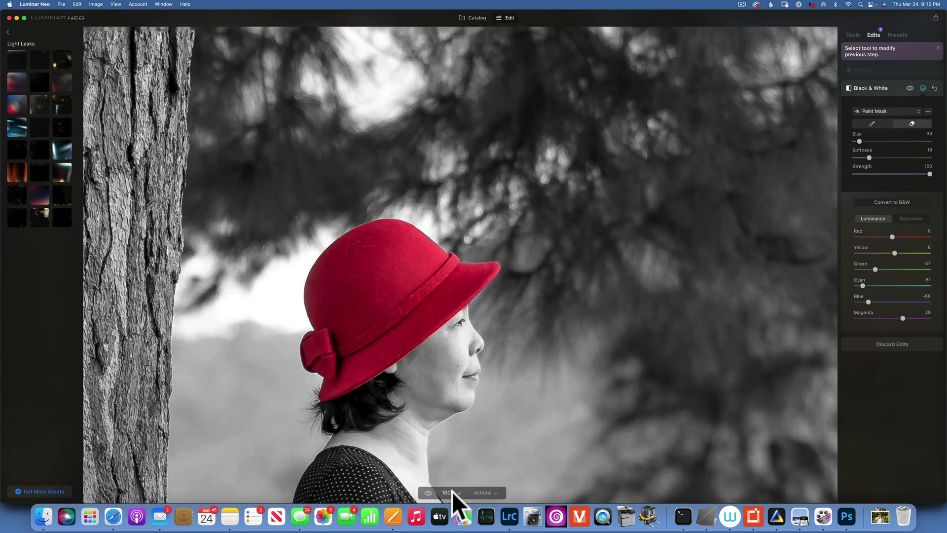
Fit the whole photo in view at 26% and set Structure Amount to 8.
{"action": "left_click", "coordinate": [451, 492]}
{"action": "left_click", "coordinate": [460, 416]}
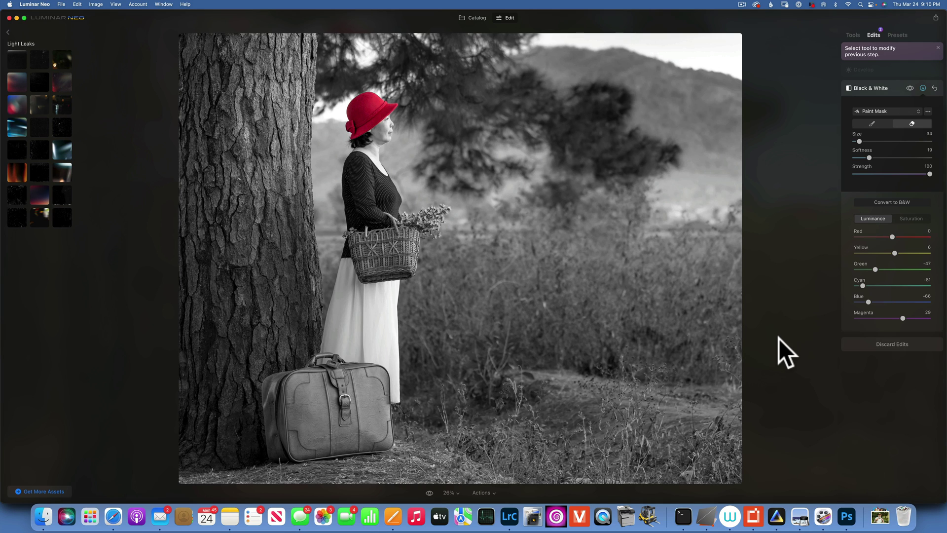
{"action": "left_click", "coordinate": [852, 34]}
{"action": "scroll", "coordinate": [868, 136], "scroll_direction": "down", "scroll_amount": 1}
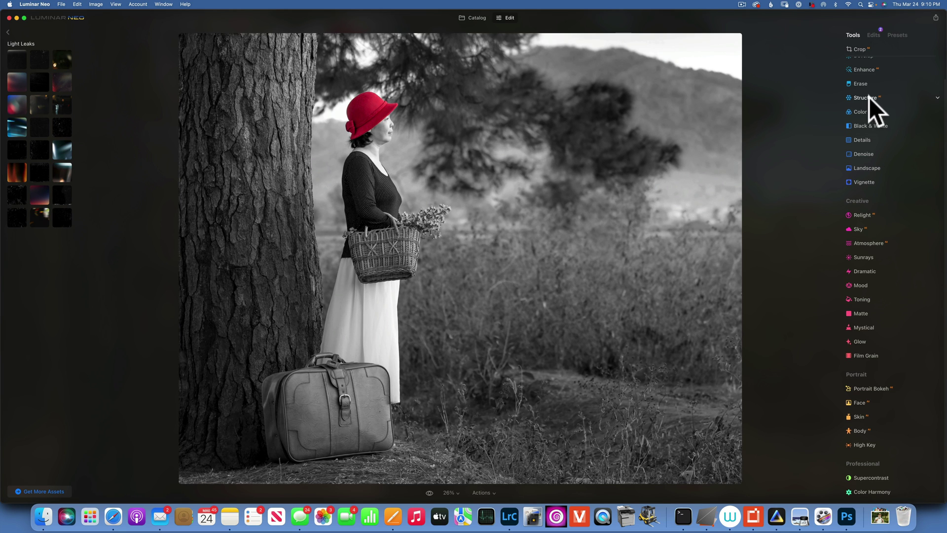
{"action": "left_click", "coordinate": [868, 97]}
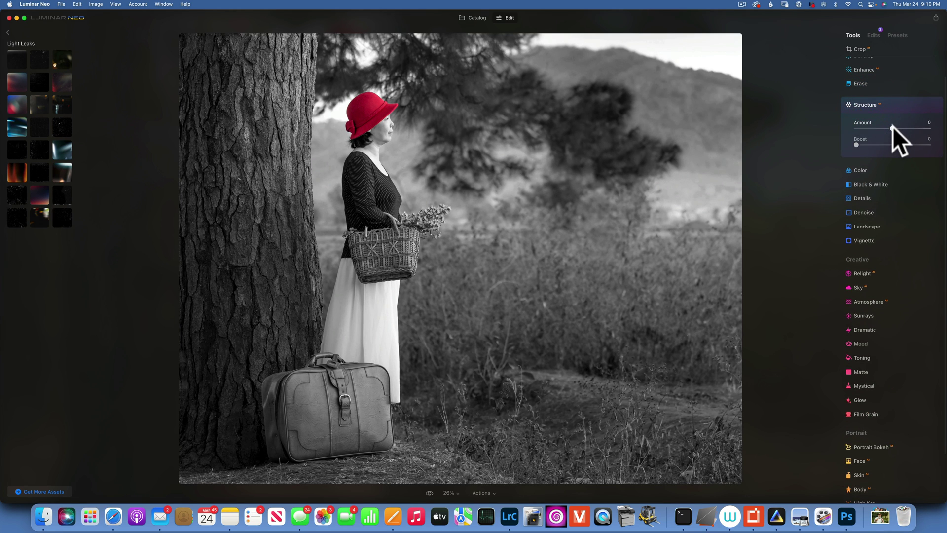
{"action": "left_click_drag", "start_coordinate": [893, 128], "coordinate": [895, 128]}
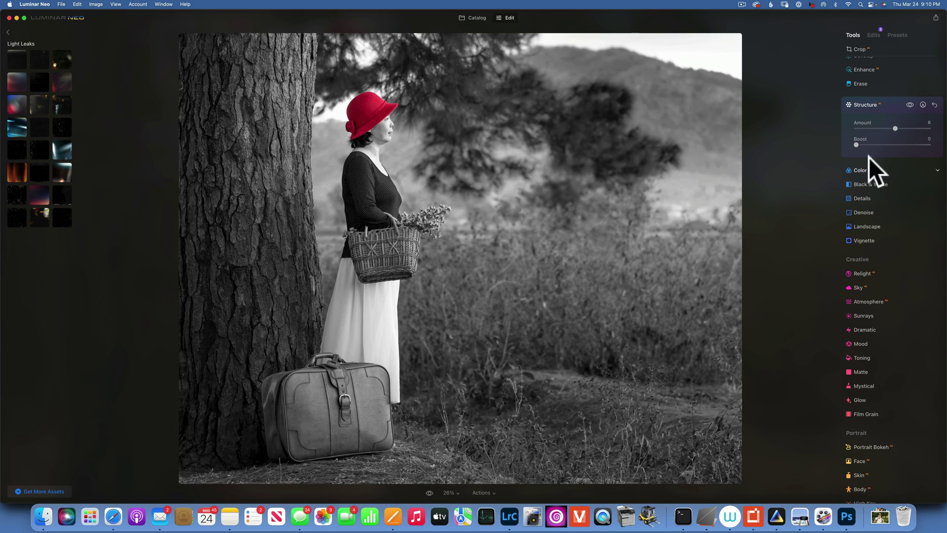
{"action": "scroll", "coordinate": [861, 78], "scroll_direction": "up", "scroll_amount": 1}
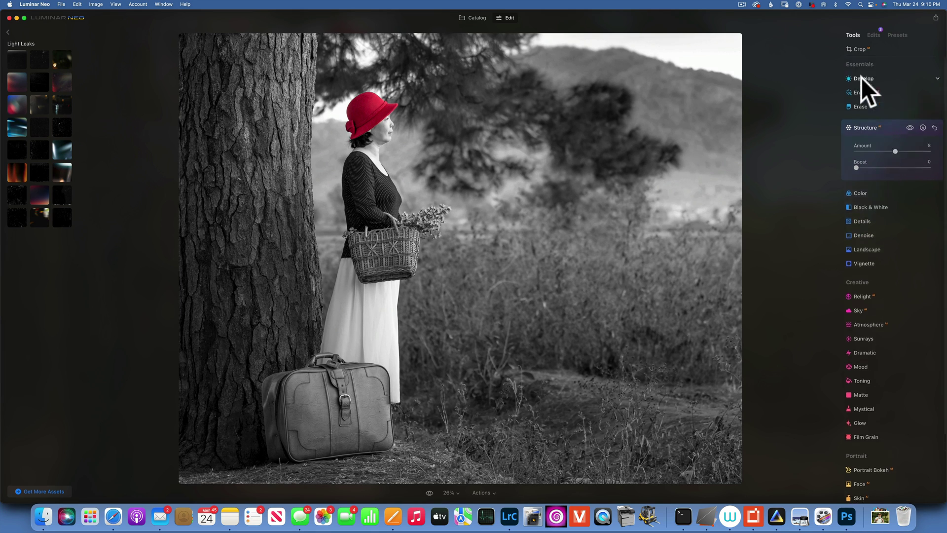
Adjust the Develop Blacks slider, compare the effect on and off, and settle at -8.
{"action": "left_click", "coordinate": [868, 78]}
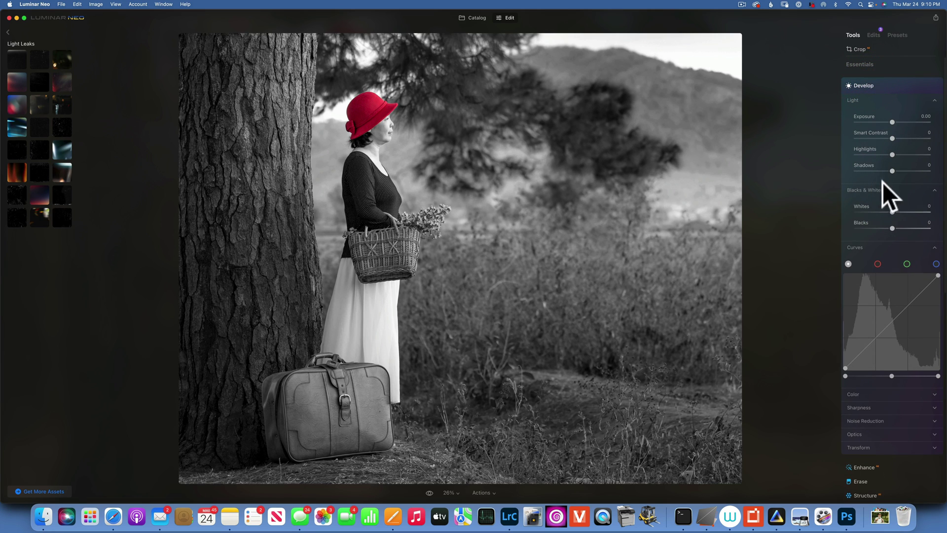
{"action": "left_click_drag", "start_coordinate": [892, 227], "coordinate": [874, 227]}
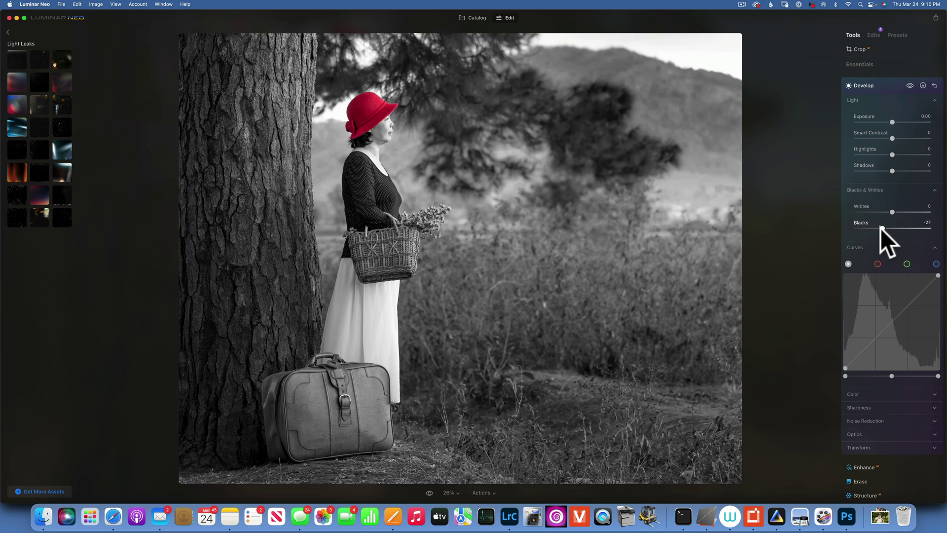
{"action": "left_click_drag", "start_coordinate": [882, 228], "coordinate": [883, 229]}
{"action": "left_click", "coordinate": [909, 84]}
{"action": "left_click", "coordinate": [908, 84]}
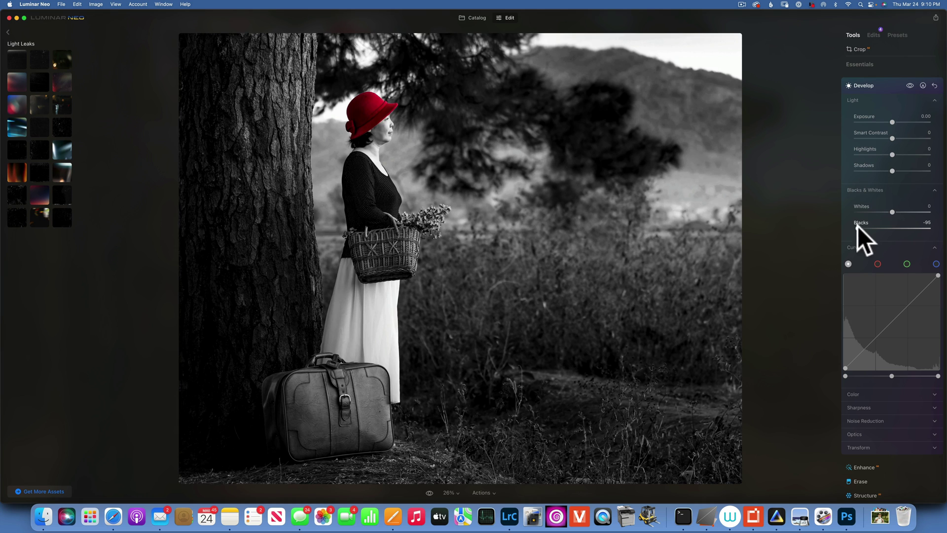
{"action": "left_click_drag", "start_coordinate": [858, 227], "coordinate": [892, 226]}
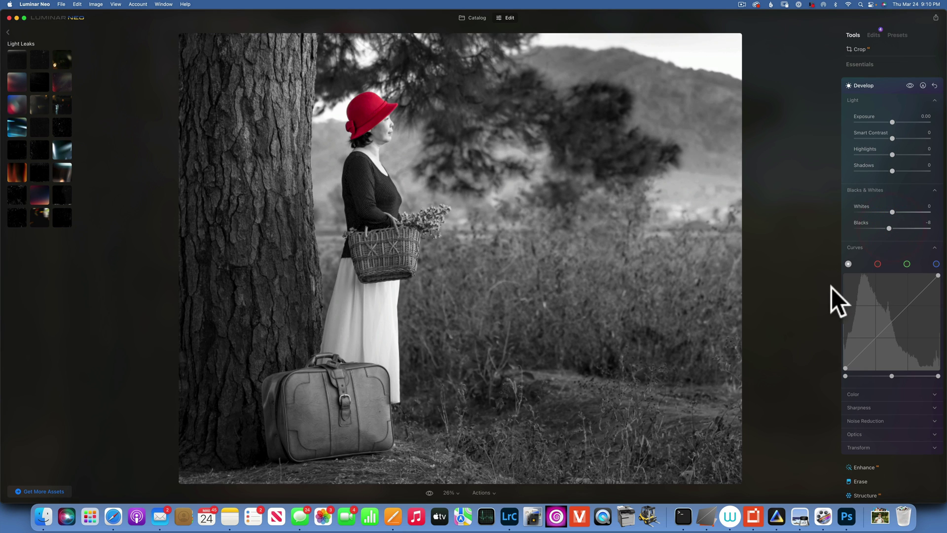
{"action": "left_click", "coordinate": [428, 491]}
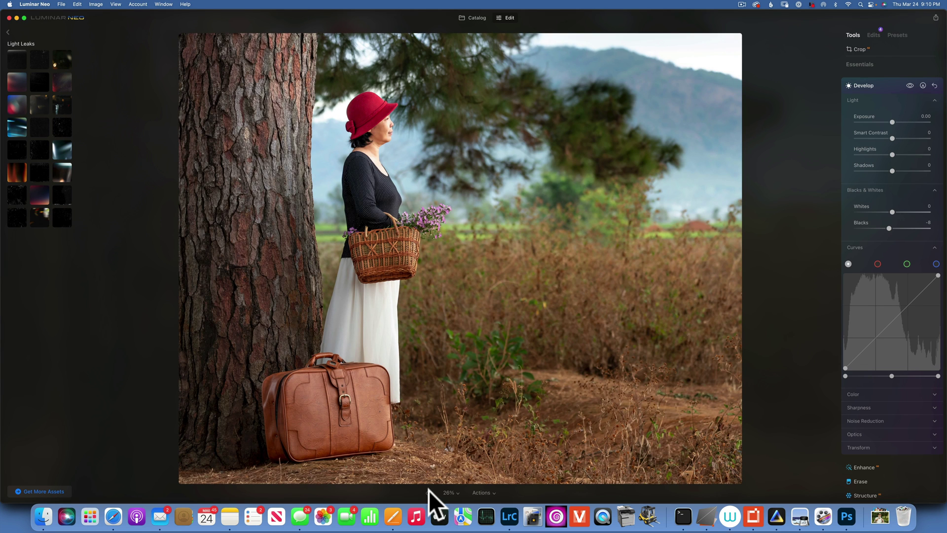
{"action": "left_click", "coordinate": [428, 490]}
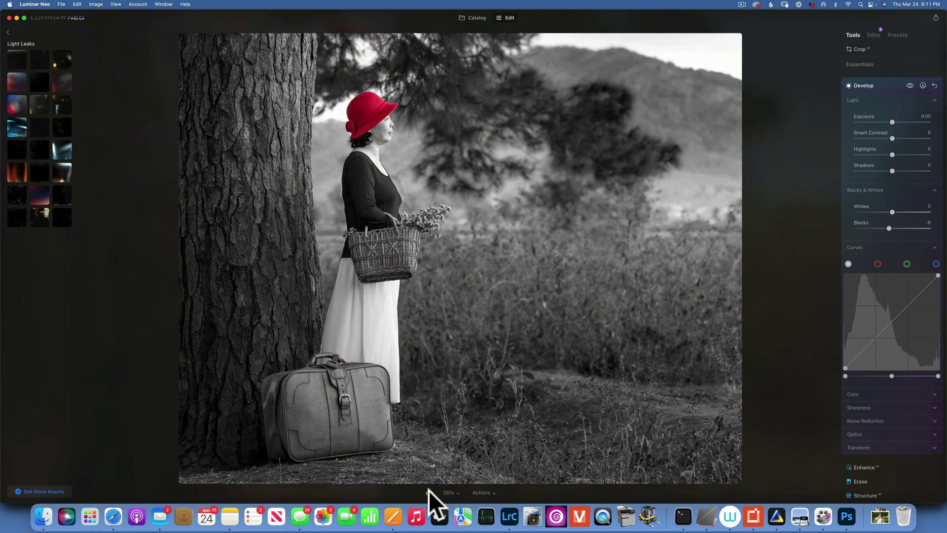
{"action": "left_click", "coordinate": [428, 490]}
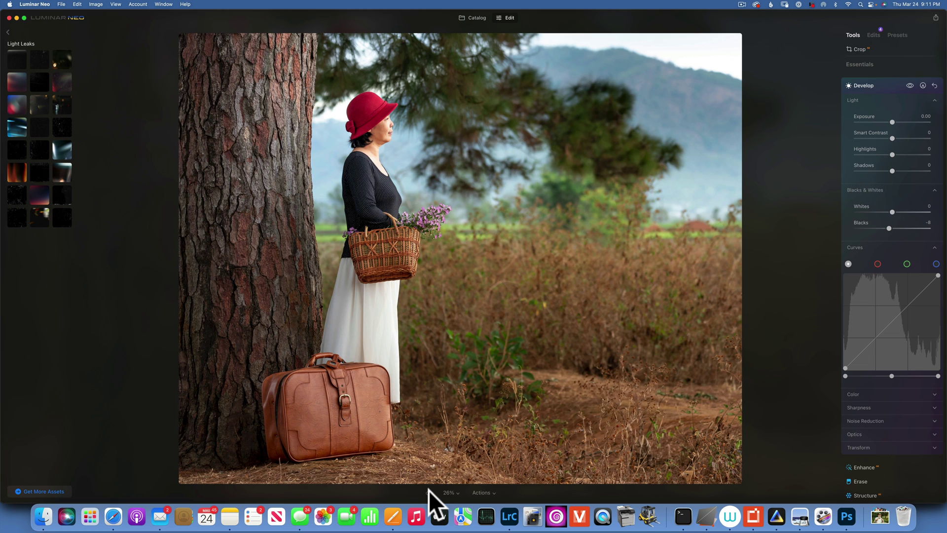
{"action": "left_click", "coordinate": [430, 490]}
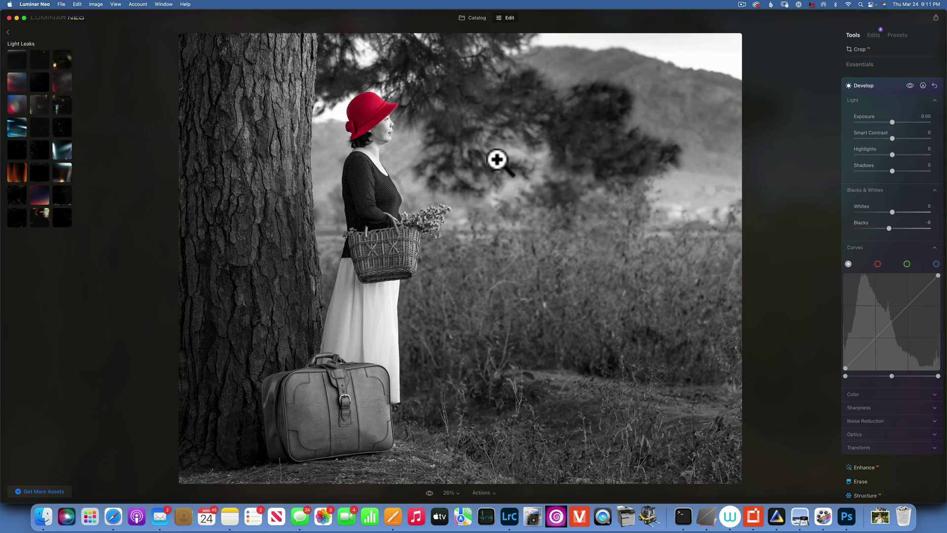